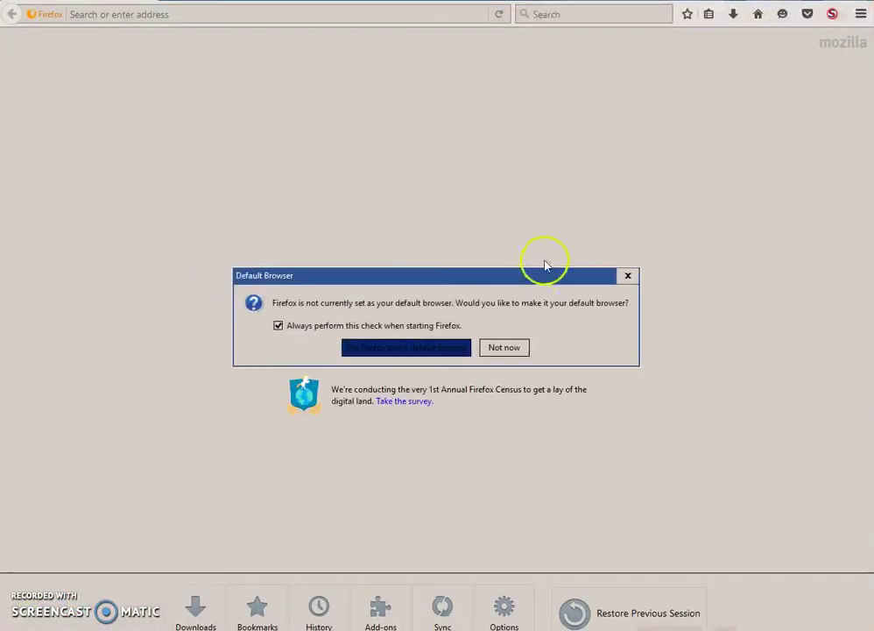
- Decline the default-browser prompt with "Not now" to reach the Firefox start page
left_click(515, 349)
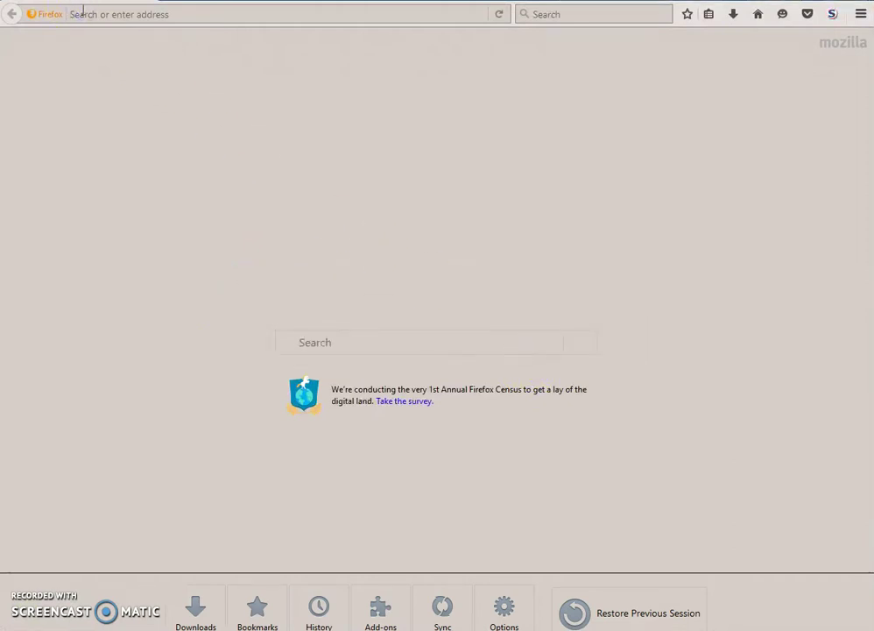
- Load youtube.com from the address bar
type("youtube.com")
key("Return")
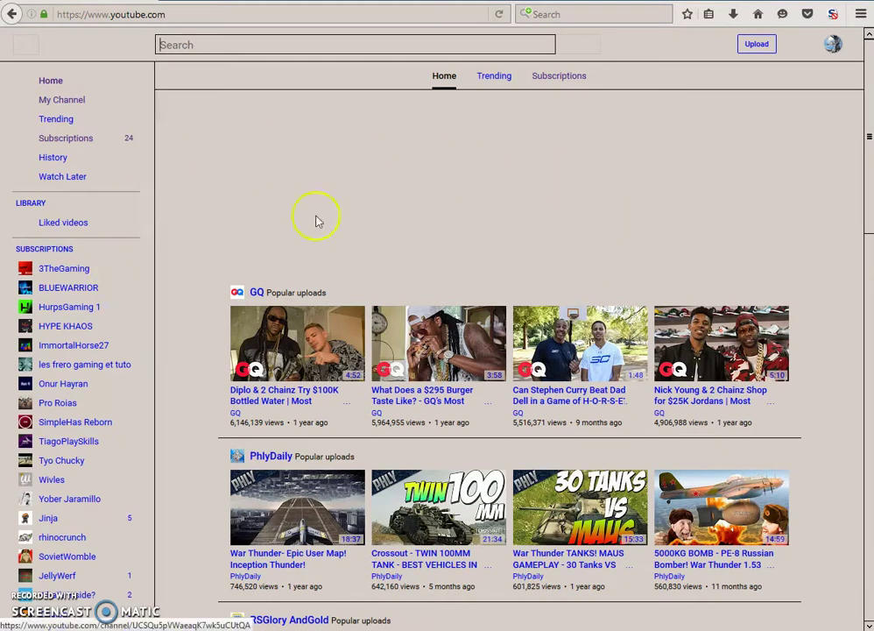
scroll(44, 489, "down", 3)
scroll(44, 488, "down", 5)
scroll(45, 488, "down", 4)
scroll(47, 485, "down", 4)
scroll(48, 483, "down", 2)
scroll(48, 482, "down", 4)
scroll(50, 484, "down", 1)
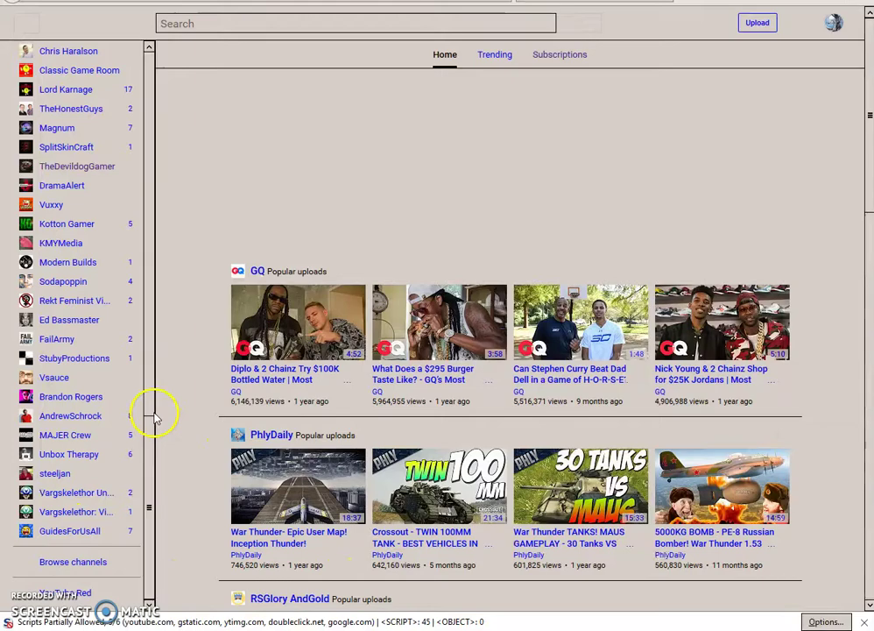
scroll(172, 410, "down", 3)
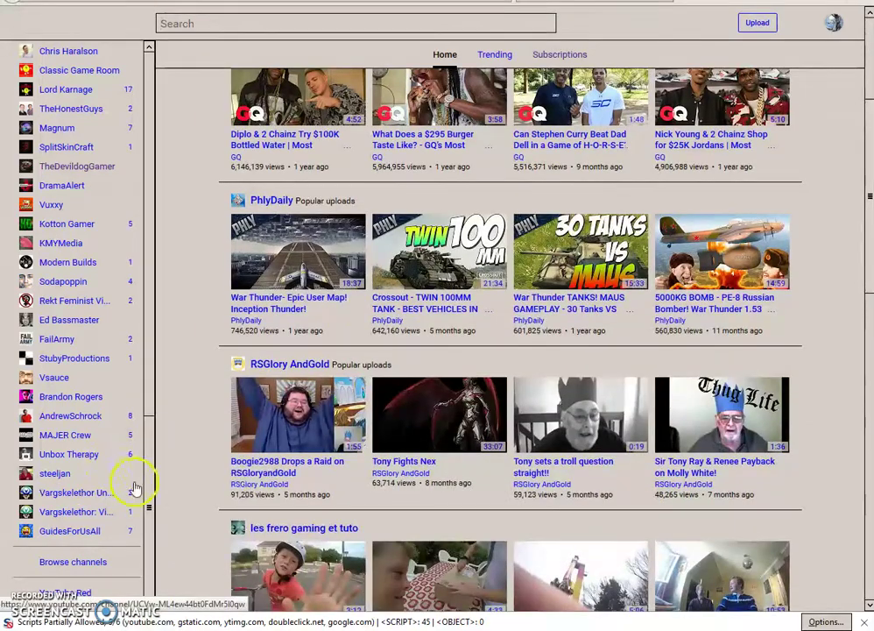
scroll(428, 485, "down", 5)
scroll(430, 490, "down", 4)
scroll(432, 493, "up", 3)
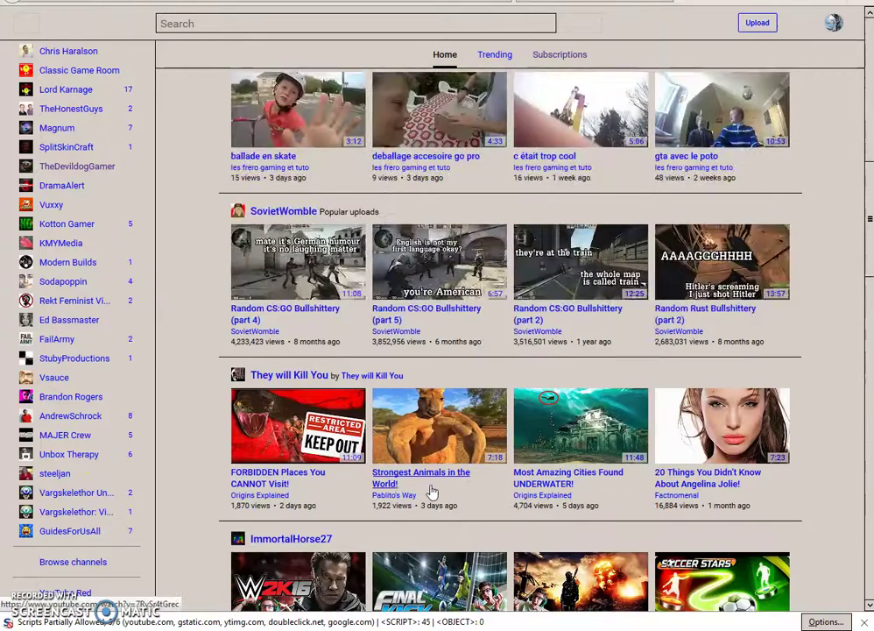
scroll(433, 492, "up", 4)
- Use NoScript's "Allow all this page" option to permit every script on YouTube
left_click(827, 621)
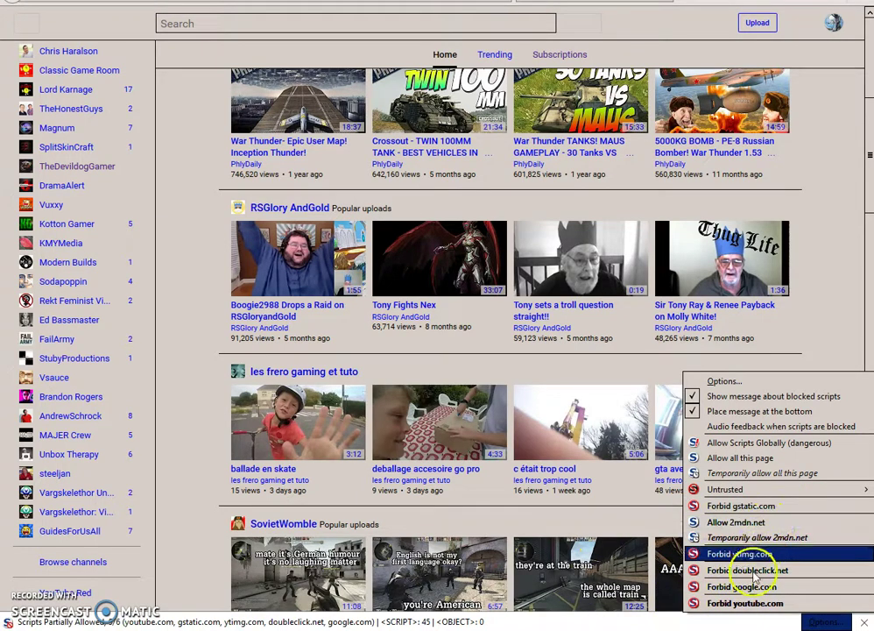
left_click(771, 456)
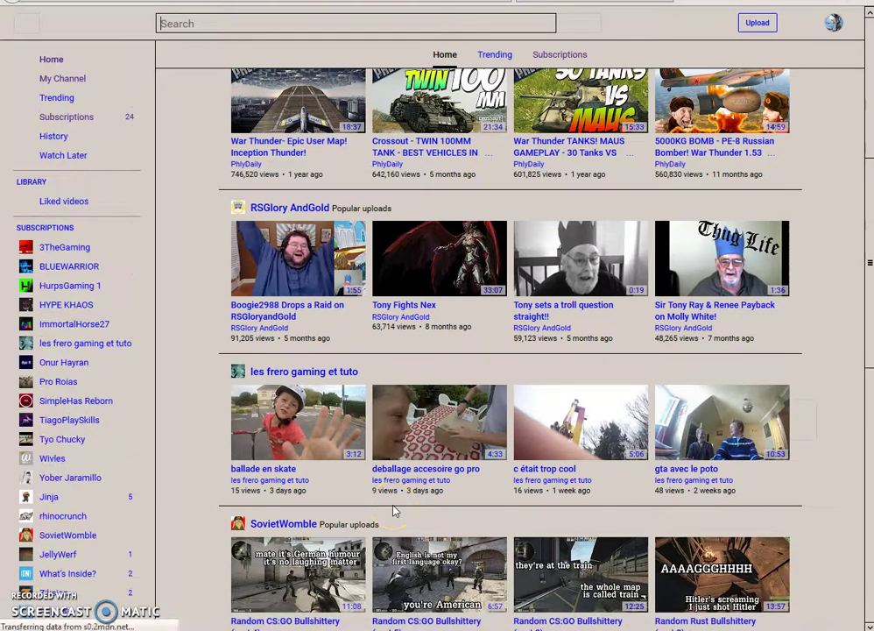
- Close the Kevin Can Wait ad banner at the top of the YouTube feed
scroll(850, 537, "up", 2)
scroll(850, 536, "up", 3)
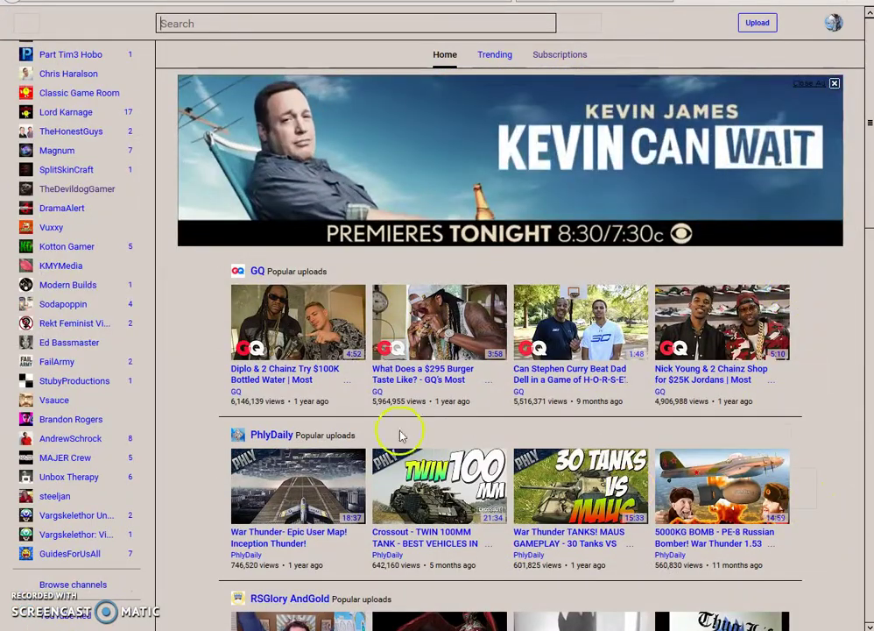
left_click(822, 24)
left_click(269, 49)
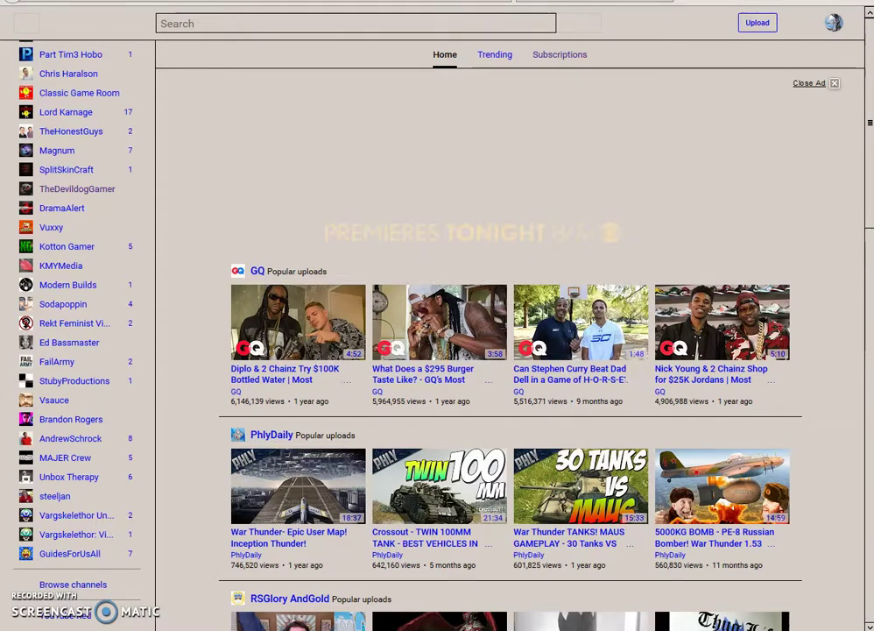
- Search Yahoo for "cool math games" and open the Coolmath-Games.com result
type("cool math games")
key("Return")
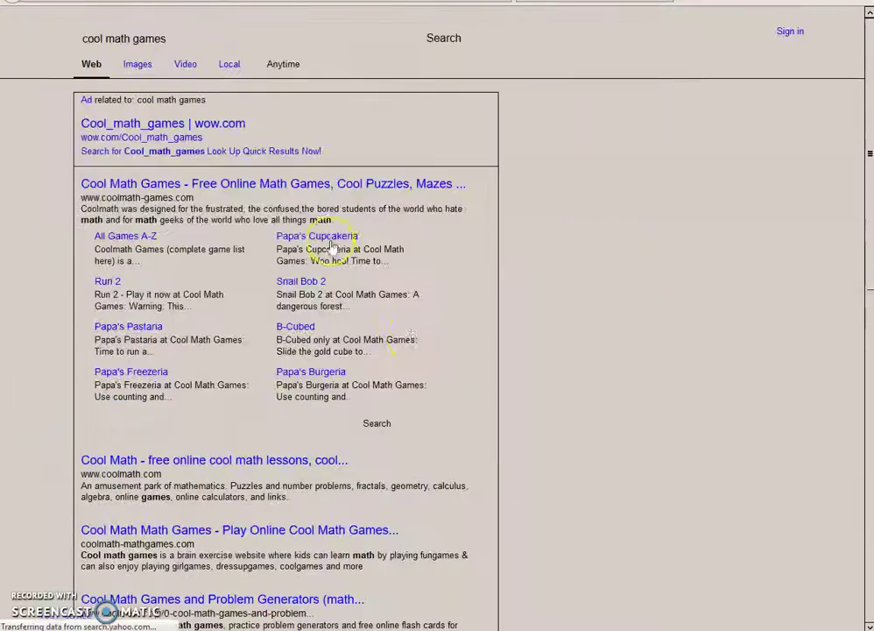
left_click(153, 184)
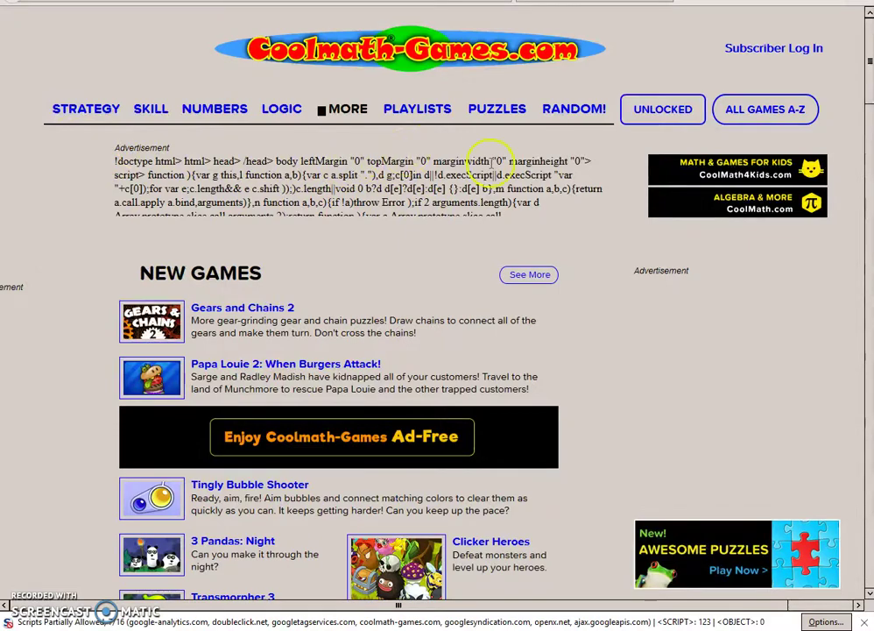
scroll(359, 197, "down", 3)
scroll(238, 167, "up", 3)
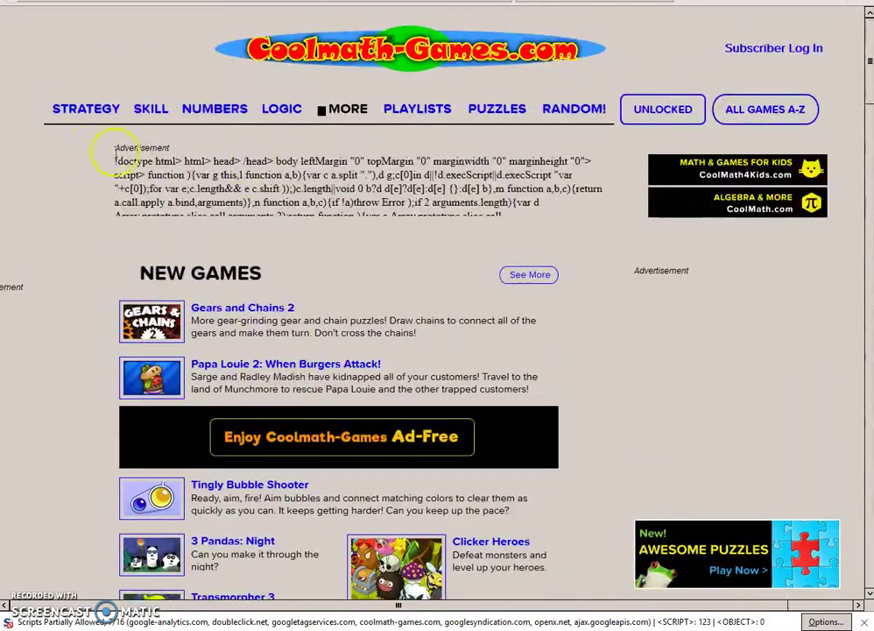
scroll(394, 219, "down", 5)
scroll(603, 232, "down", 5)
scroll(780, 149, "down", 2)
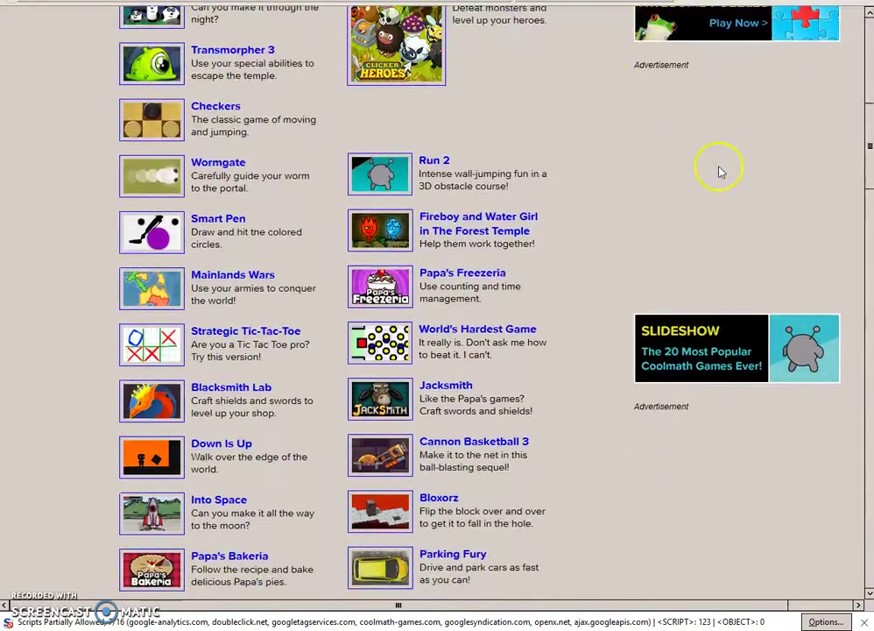
scroll(609, 297, "down", 4)
scroll(600, 297, "down", 5)
scroll(599, 286, "down", 3)
scroll(567, 254, "down", 2)
scroll(566, 254, "down", 5)
scroll(567, 255, "down", 5)
scroll(567, 254, "down", 3)
scroll(566, 254, "up", 5)
scroll(566, 254, "up", 3)
scroll(567, 254, "up", 8)
scroll(560, 254, "up", 8)
scroll(554, 256, "up", 2)
scroll(555, 255, "up", 2)
scroll(613, 261, "up", 2)
scroll(676, 270, "up", 6)
scroll(35, 226, "up", 3)
scroll(35, 226, "up", 2)
scroll(35, 226, "up", 2)
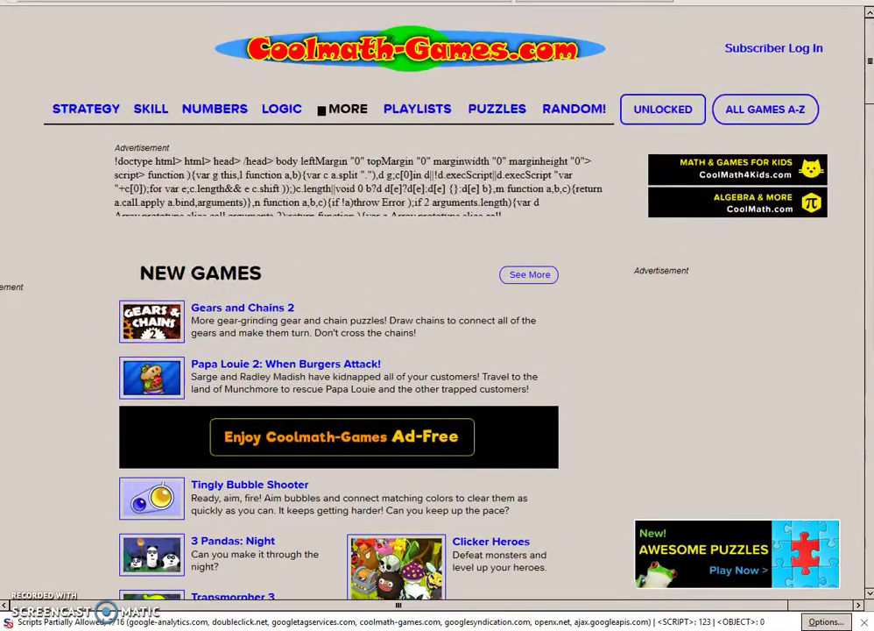
- Go back to the search results and search Yahoo for "no script"
key("alt+Left")
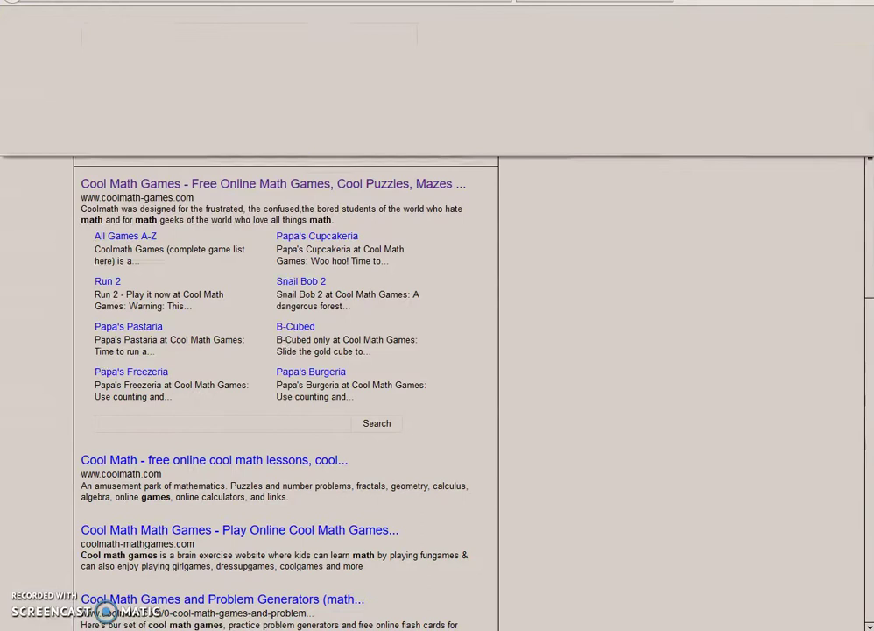
type("no script")
key("Return")
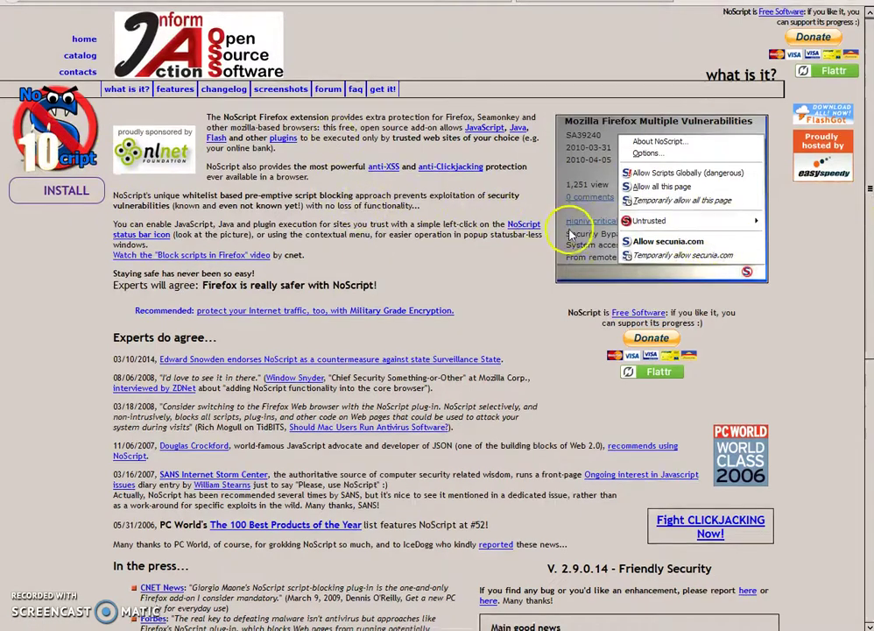
scroll(568, 233, "down", 3)
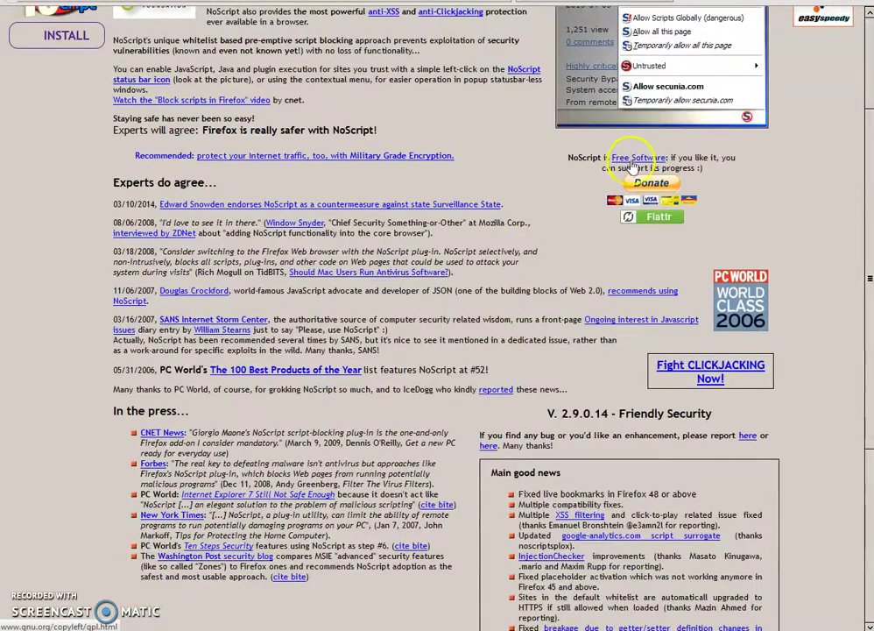
scroll(298, 246, "down", 5)
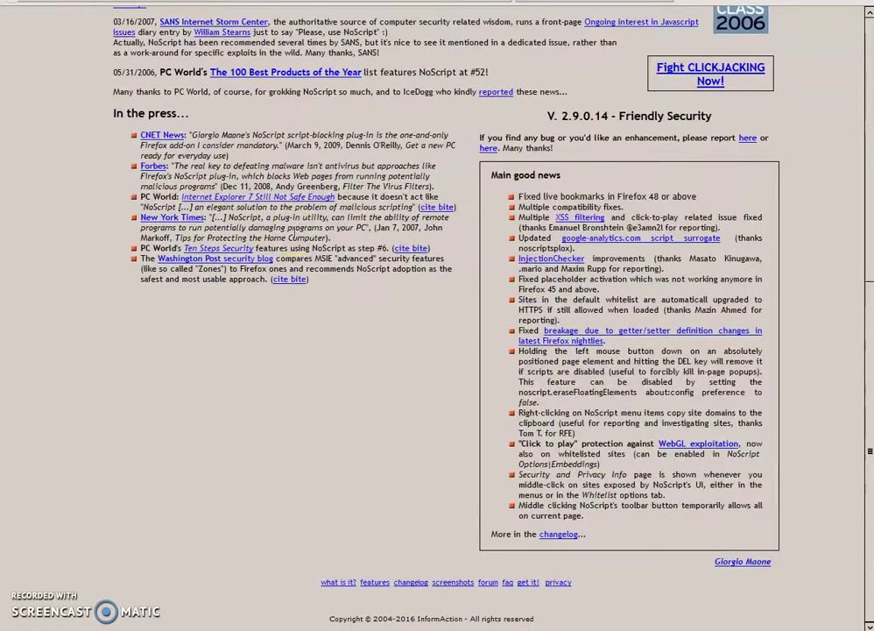
scroll(263, 237, "up", 9)
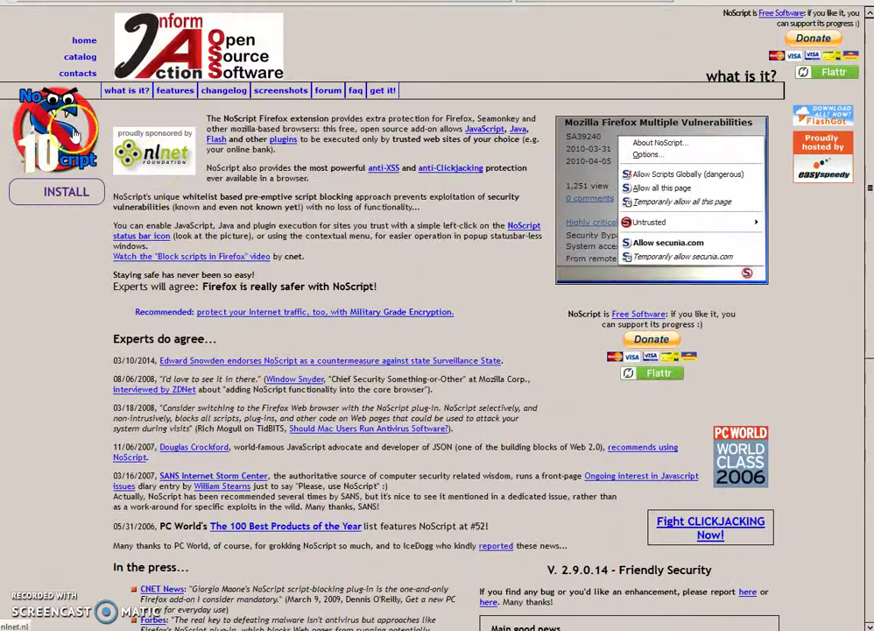